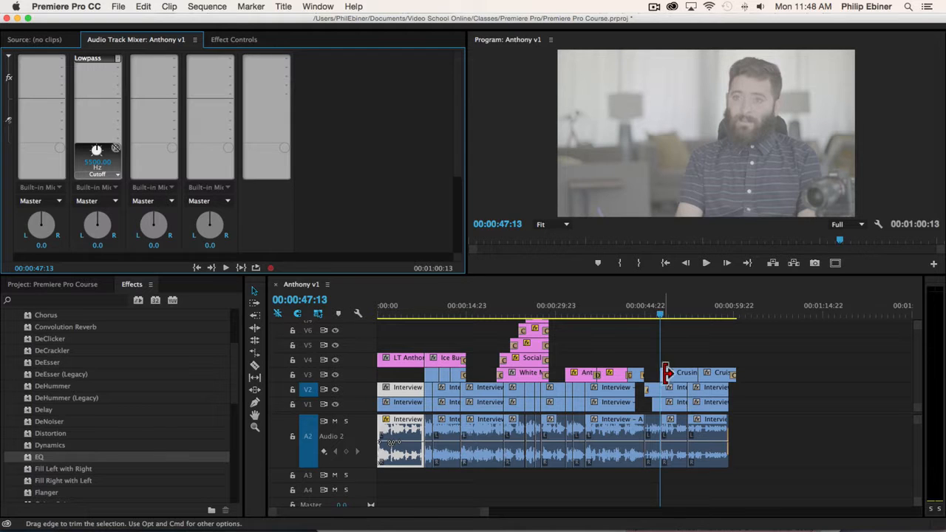
Switch from the Anthony v1 sequence in Premiere Pro over to Audacity.
key("super+Tab")
Bring the empty 44100 Hz Audacity project forward, then switch to Finder.
left_click(313, 270)
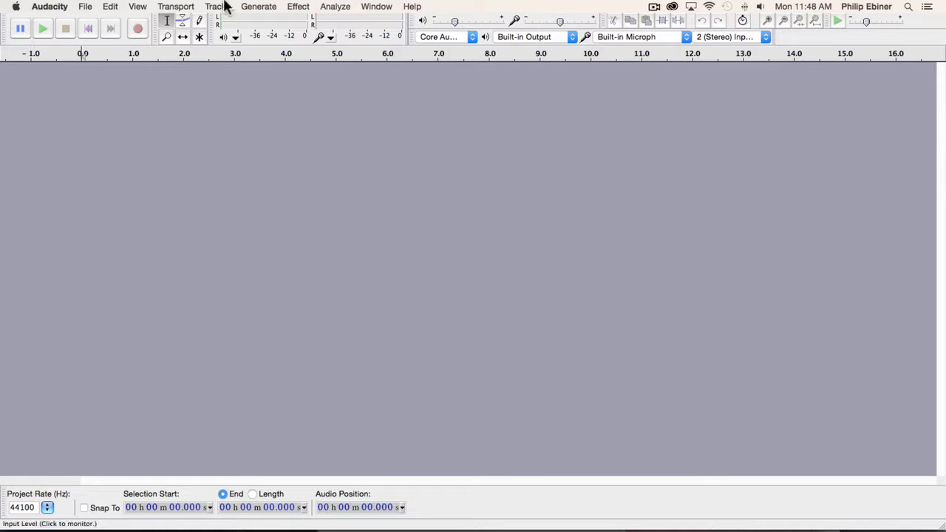
key("super+Tab")
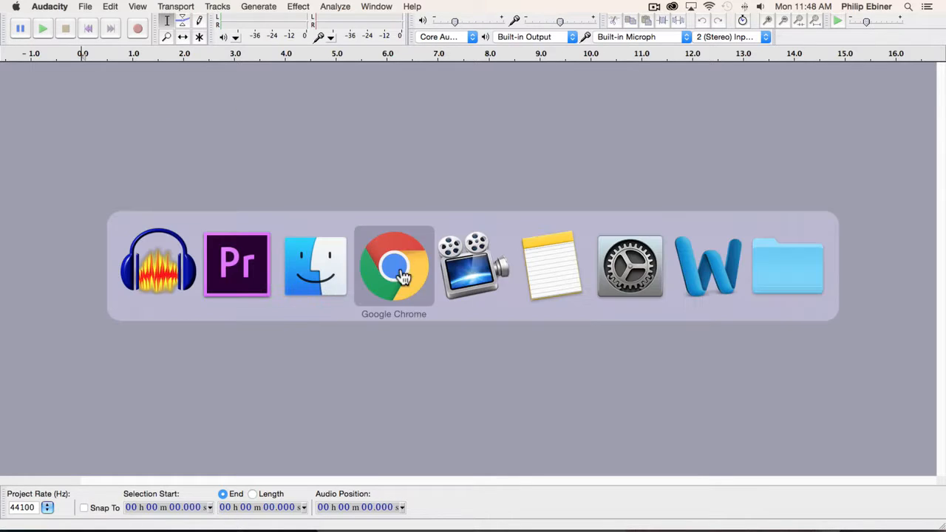
Drag Interview - A Camera.mp4 from Finder's Video Clips folder into the Audacity window.
left_click(317, 276)
left_click_drag(331, 29, 686, 29)
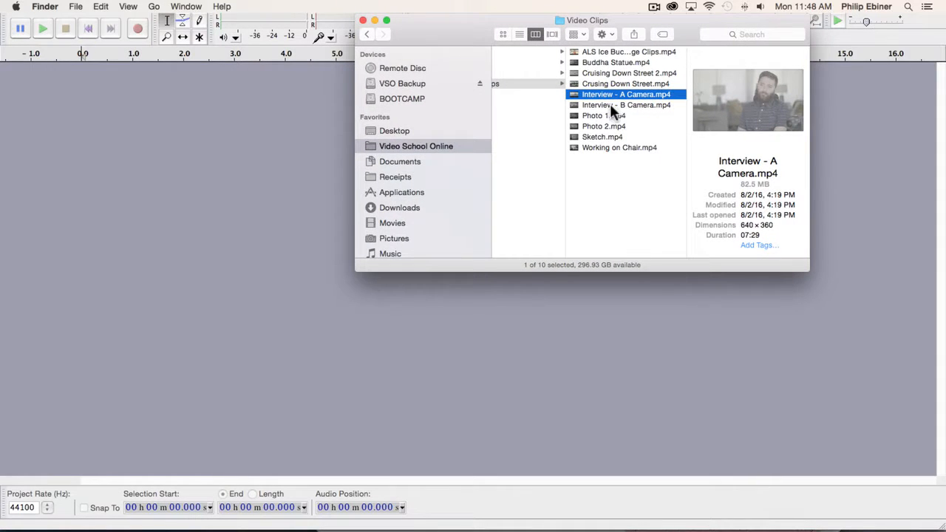
left_click_drag(635, 94, 144, 128)
left_click(177, 124)
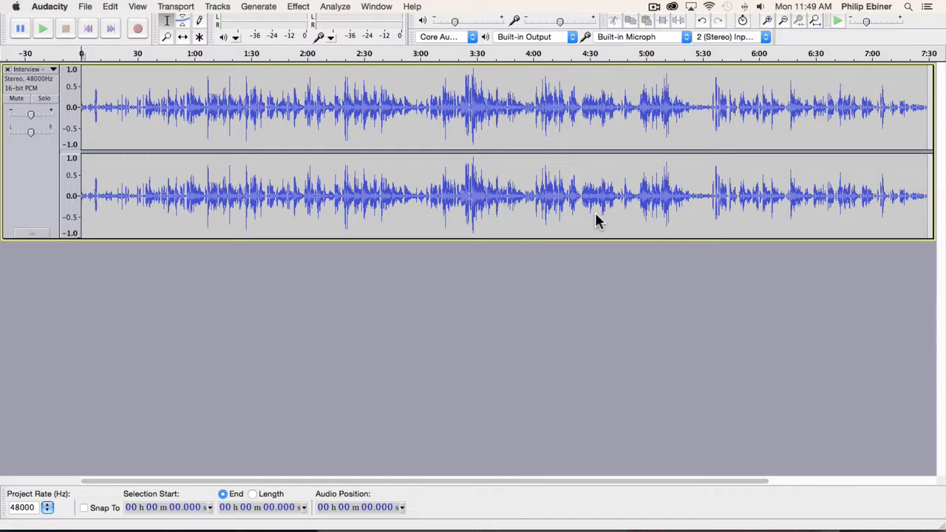
Play the interview briefly starting from about 0:10.7.
left_click(146, 95)
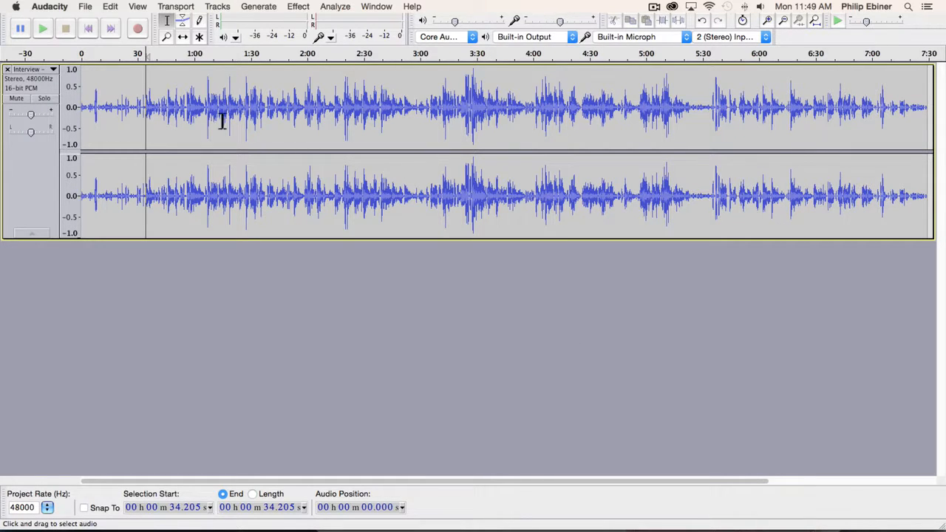
left_click(108, 105)
left_click(640, 100)
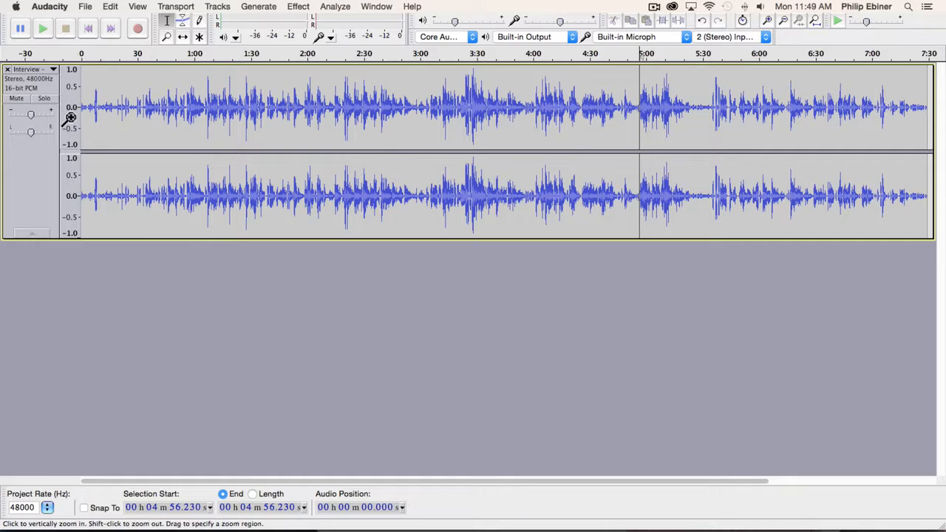
left_click(101, 104)
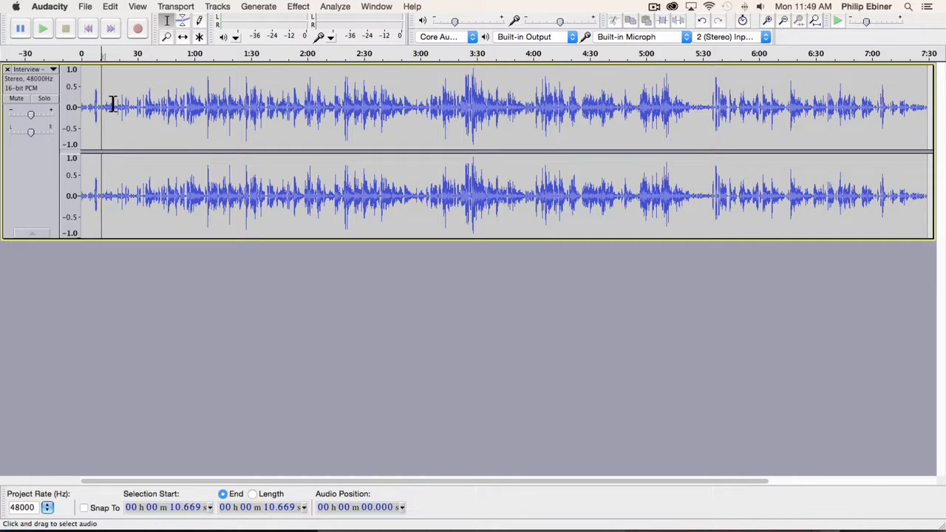
key("space")
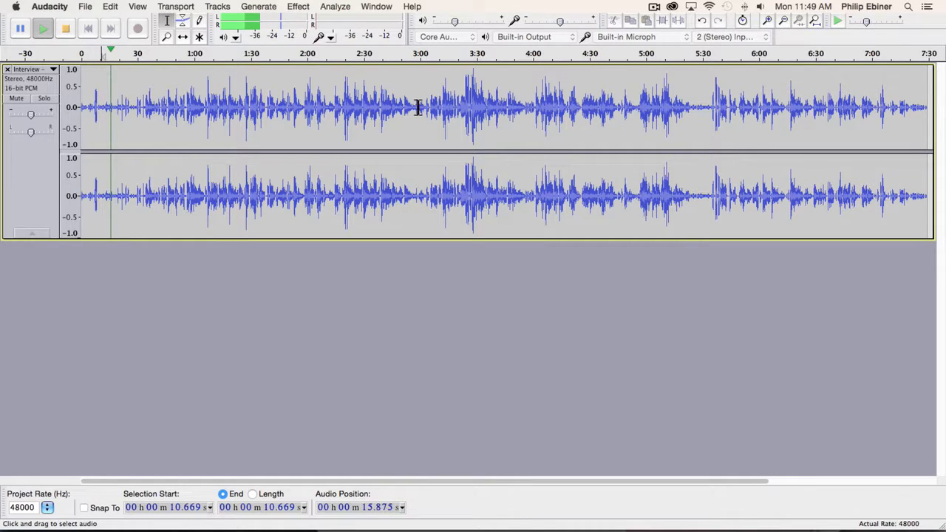
key("space")
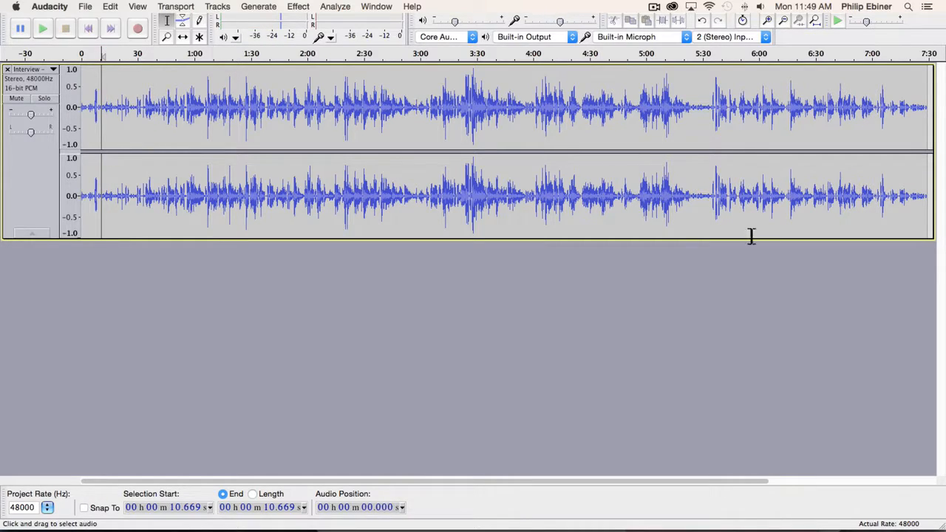
Zoom in on the waveform to show 1:30 to 2:00.
left_click(167, 35)
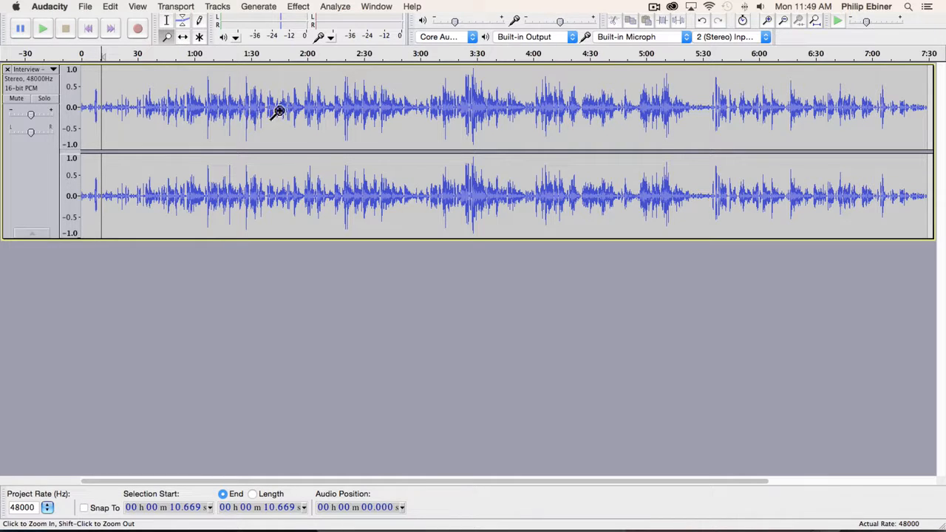
left_click(267, 107)
left_click(281, 107)
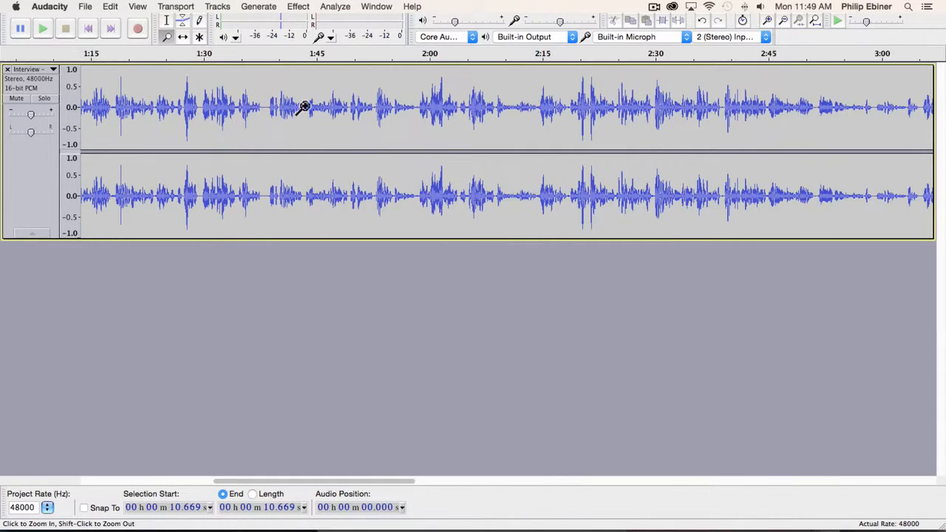
left_click(253, 107)
left_click(275, 102)
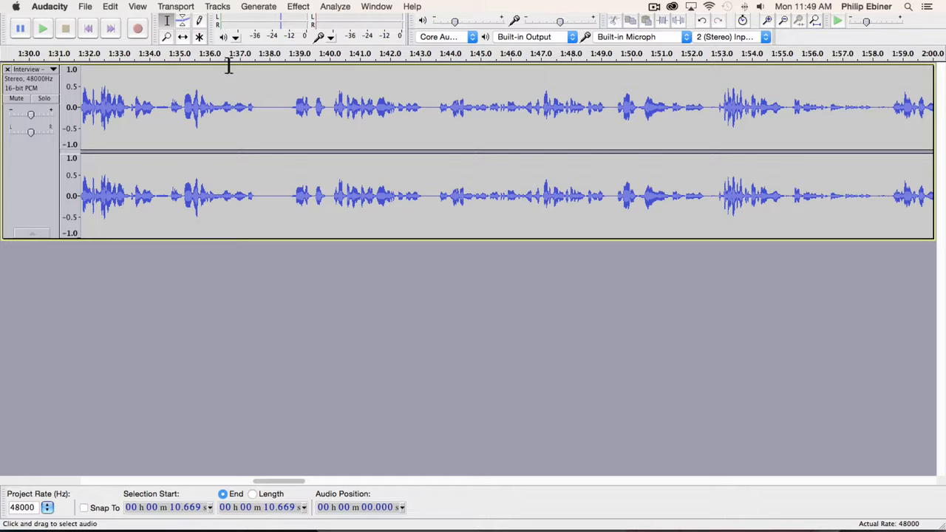
Play from 1:35, then select and listen to the quiet gap around 1:37.7–1:38.6.
left_click(178, 102)
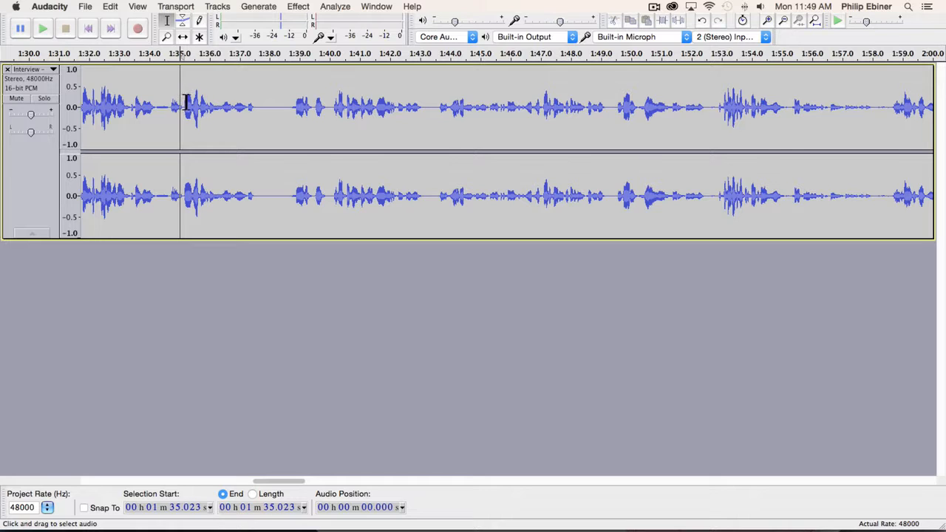
key("space")
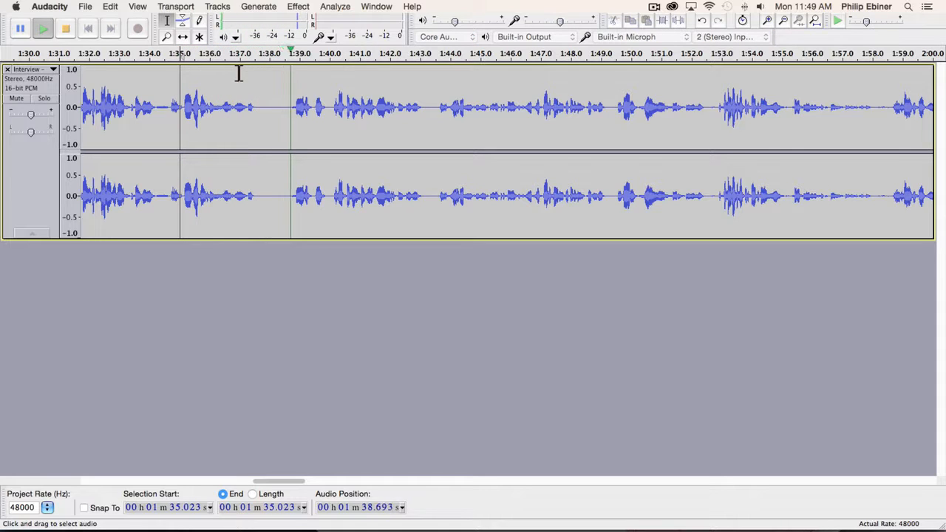
key("space")
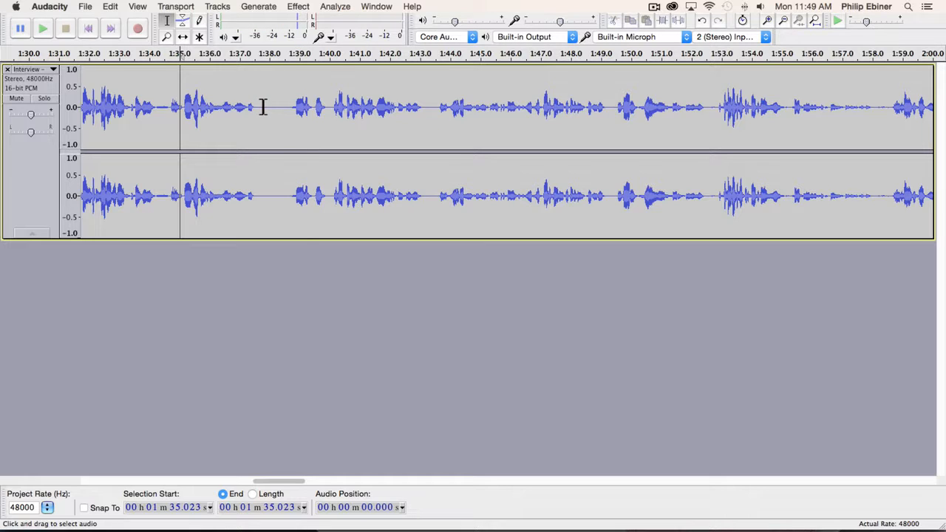
left_click_drag(260, 107, 289, 103)
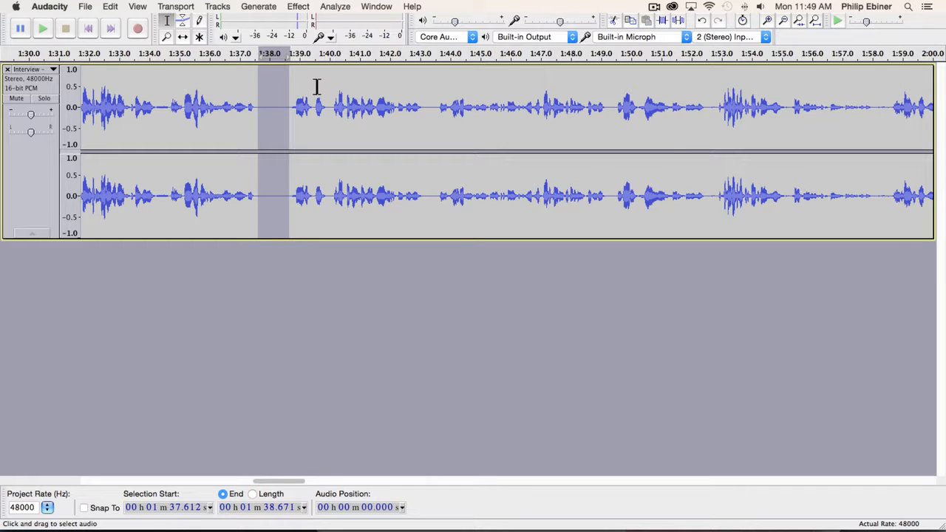
key("space")
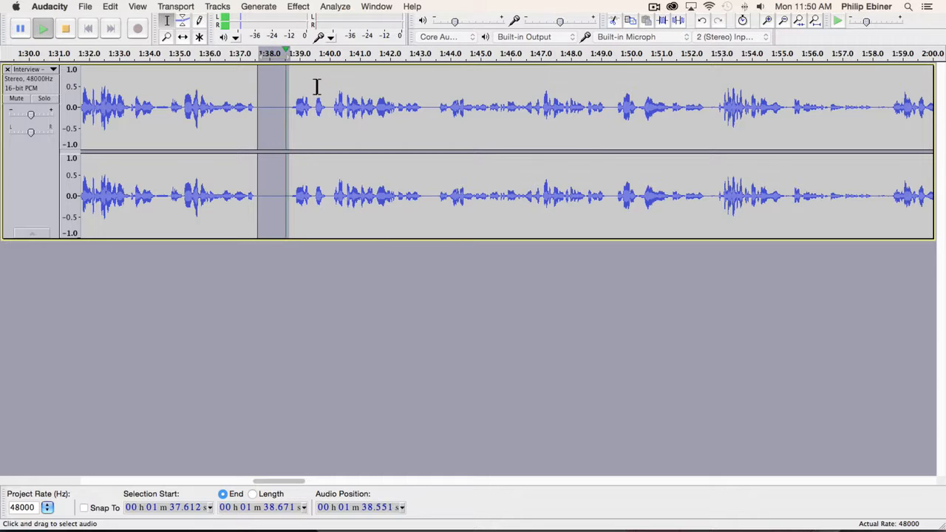
key("space")
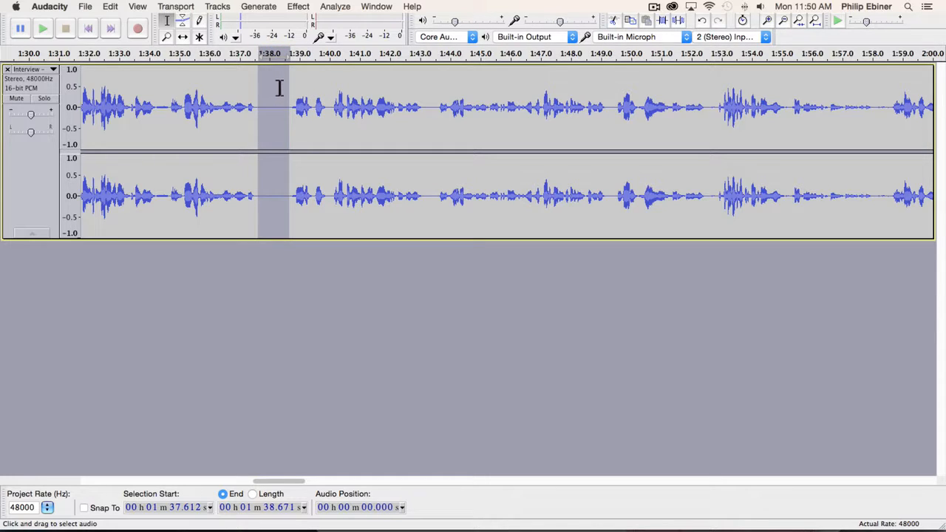
Zoom in closer on the selected gap and raise the playback volume.
left_click(167, 36)
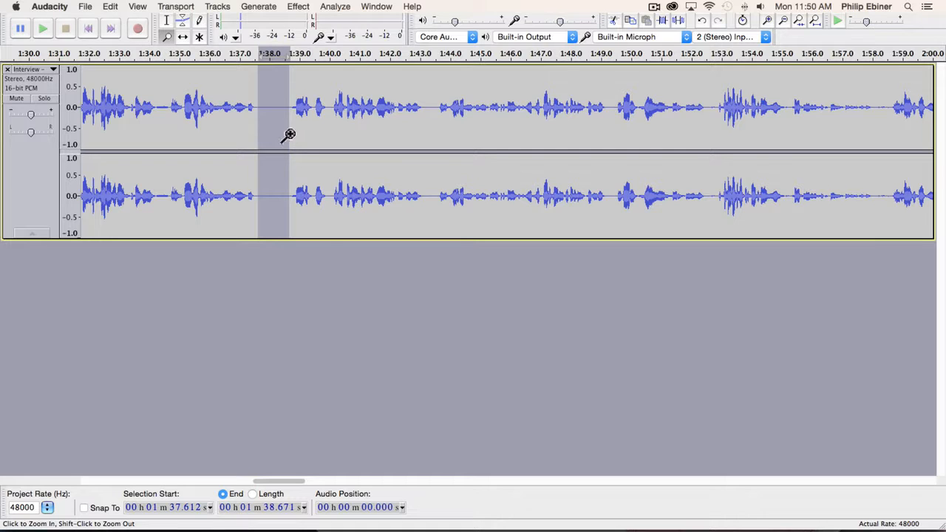
left_click(329, 137)
left_click(281, 116)
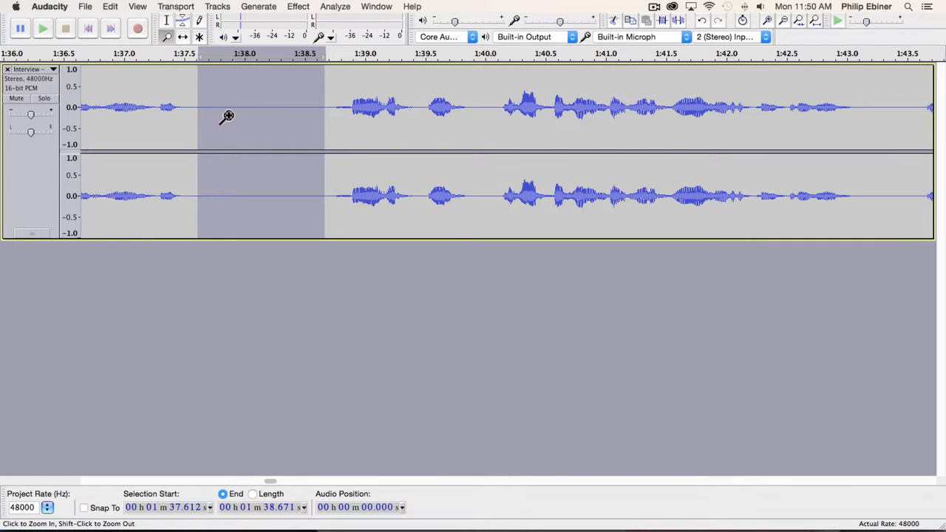
key("XF86AudioRaiseVolume")
key("XF86AudioRaiseVolume")
key("XF86AudioRaiseVolume")
key("XF86AudioRaiseVolume")
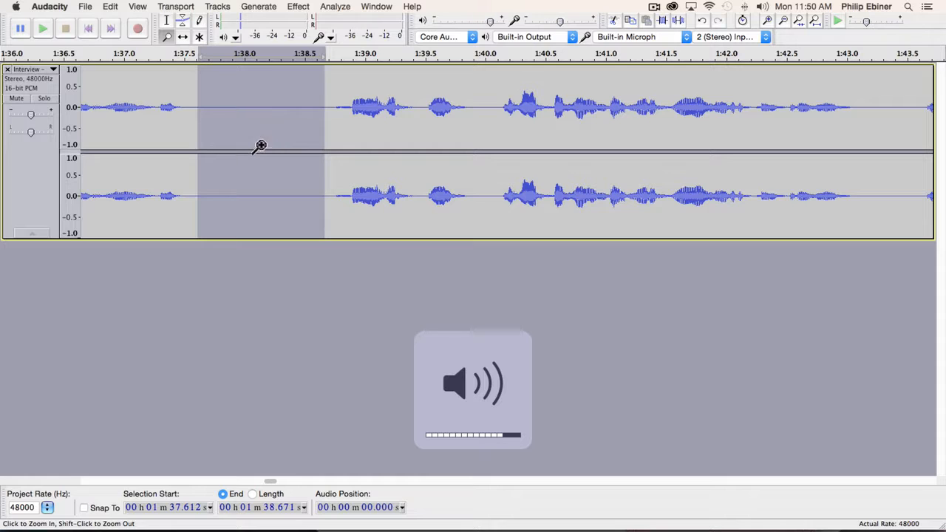
Reselect the silent gap and narrow it to about 1:37.93–1:38.26, listening to check.
left_click(167, 20)
left_click(222, 99)
left_click_drag(195, 99, 318, 99)
key("space")
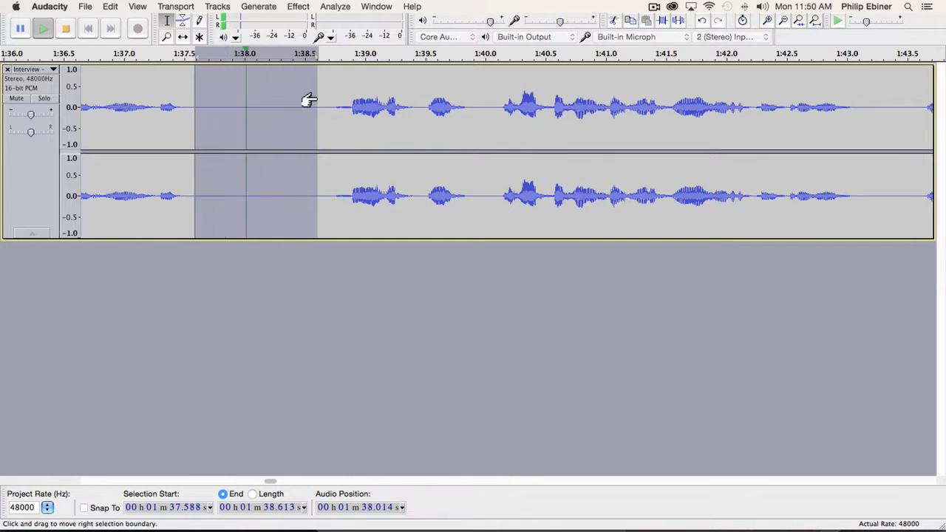
left_click_drag(236, 105, 309, 104)
key("space")
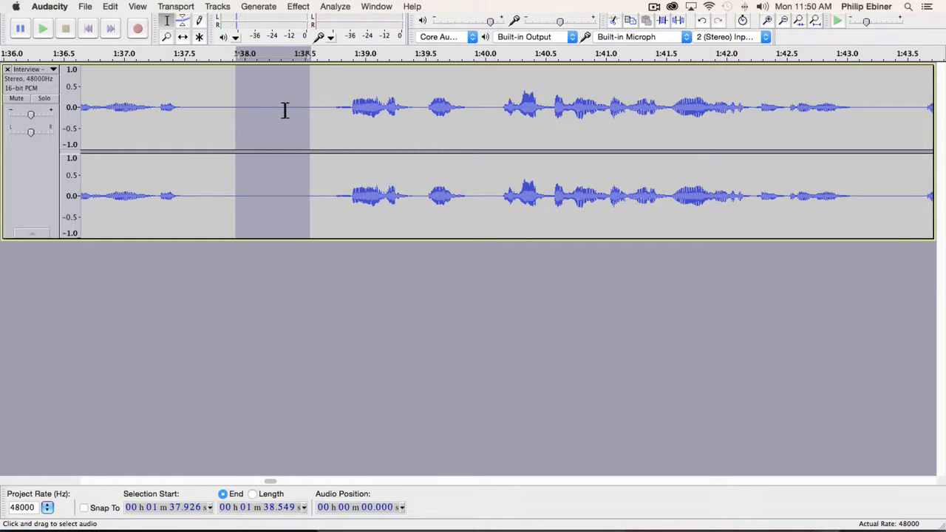
Get a Noise Removal noise profile from the selected pause, then zoom out to about 1:20–3:20.
left_click(298, 7)
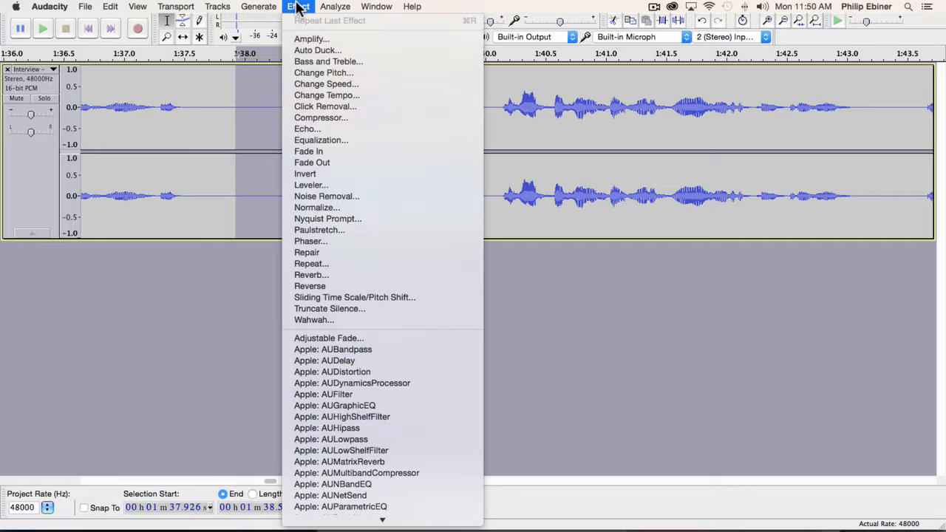
left_click(355, 196)
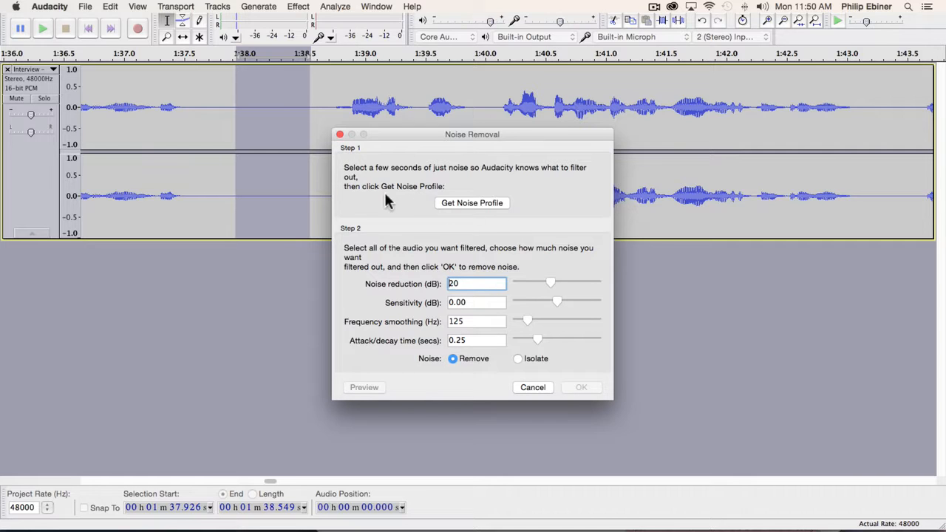
left_click(482, 205)
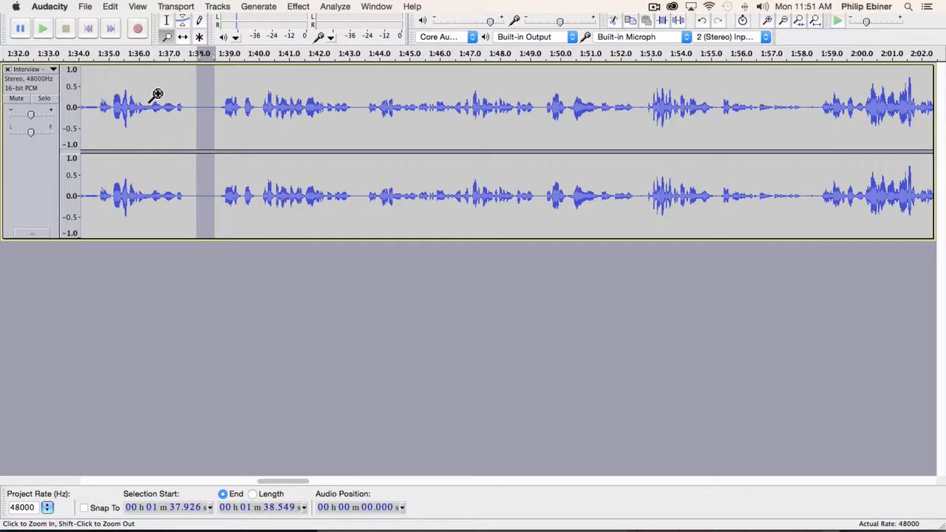
left_click(156, 94, "shift")
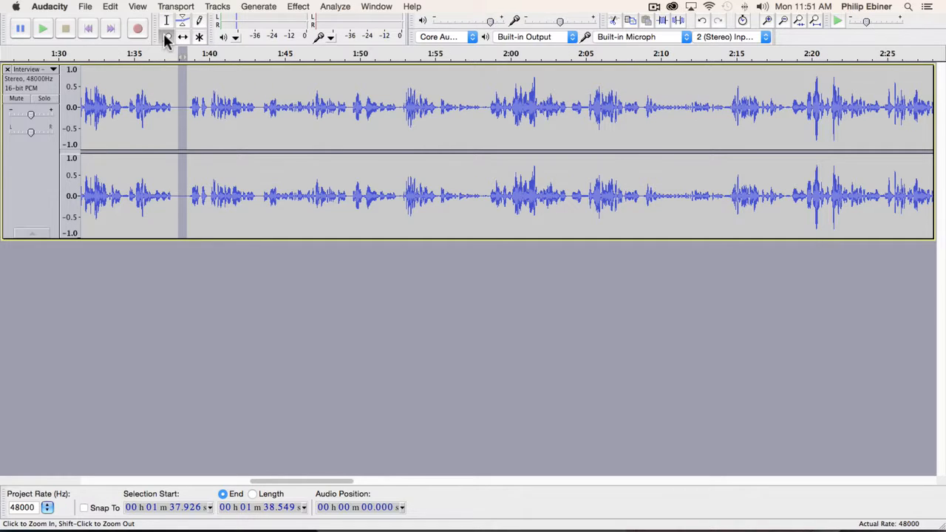
left_click(150, 130, "shift")
Zoom out to the full interview length and select the whole Interview track.
left_click(153, 127, "shift")
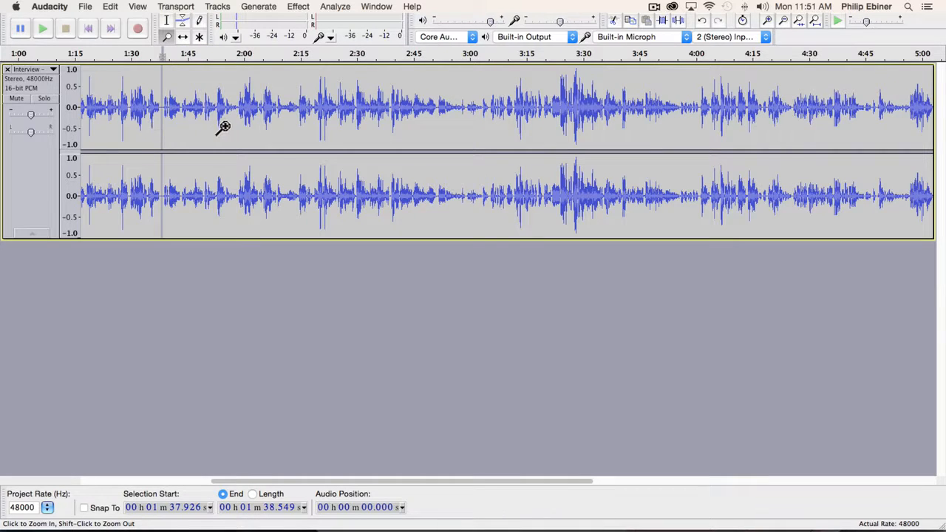
left_click(219, 127, "shift")
left_click(167, 20)
left_click(100, 110)
left_click(29, 89)
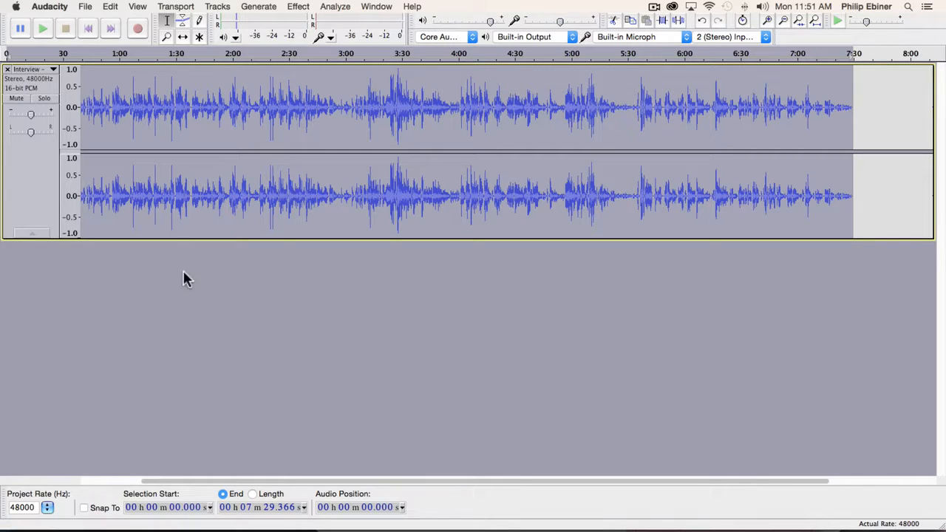
left_click(183, 266)
left_click(22, 80)
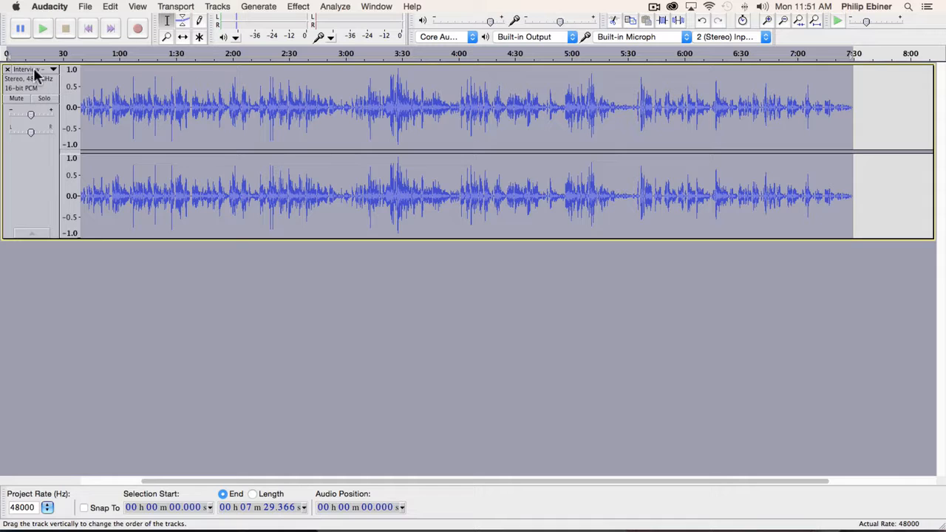
Apply Noise Removal with default settings to the whole track.
left_click(299, 7)
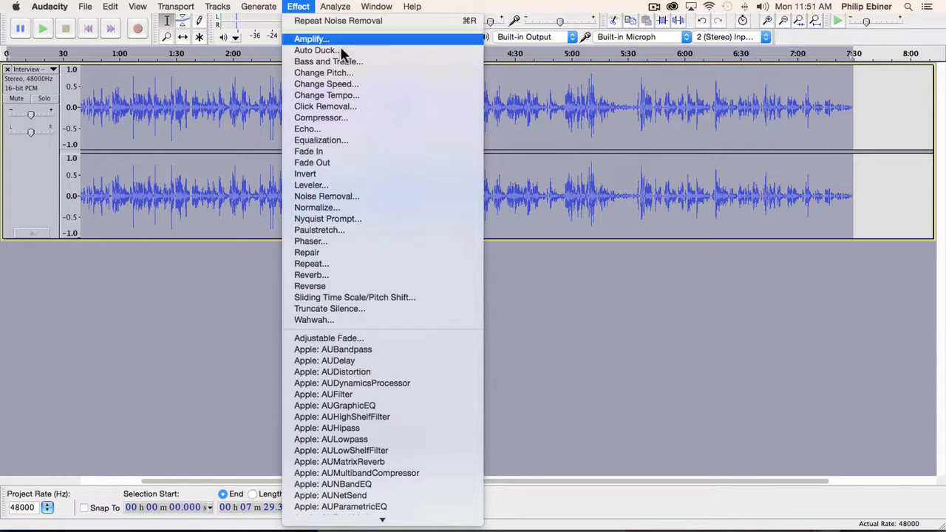
left_click(328, 196)
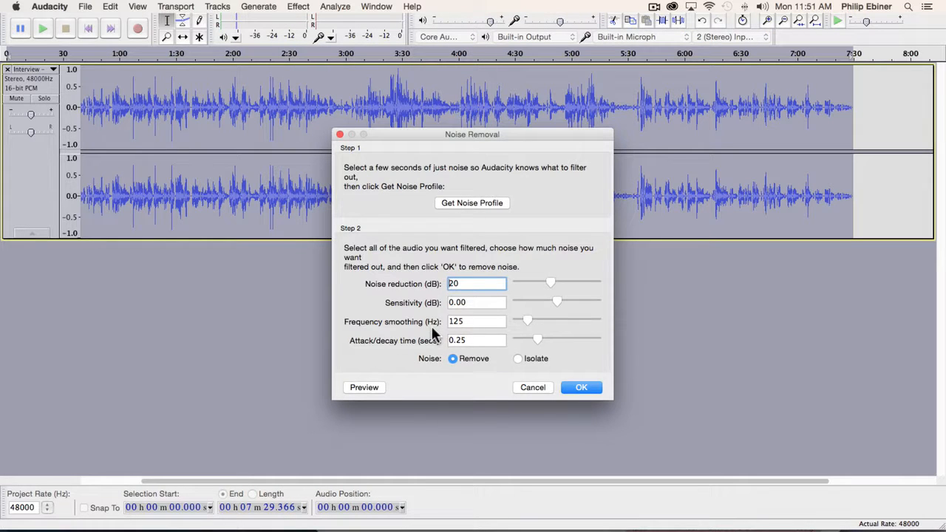
left_click(590, 390)
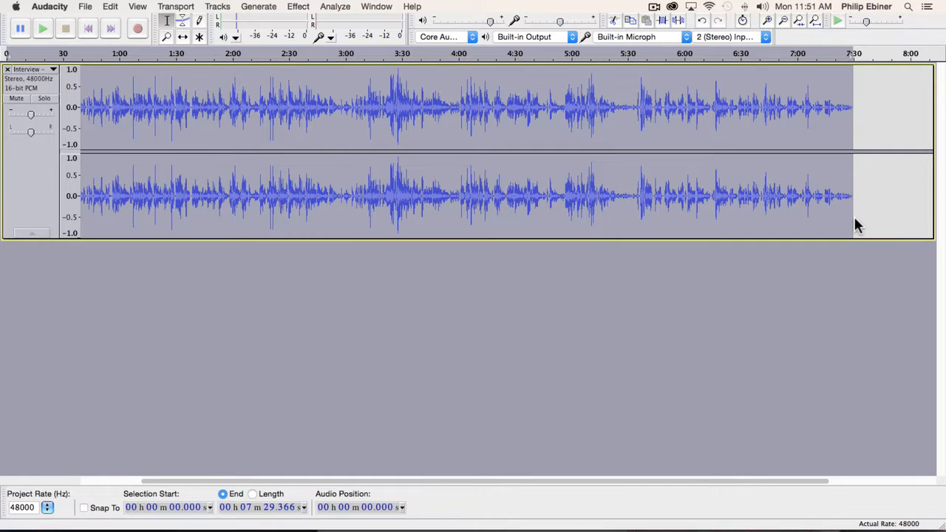
Play briefly from about 2:18, then zoom in to the 1:30–2:25 stretch.
left_click(268, 81)
key("space")
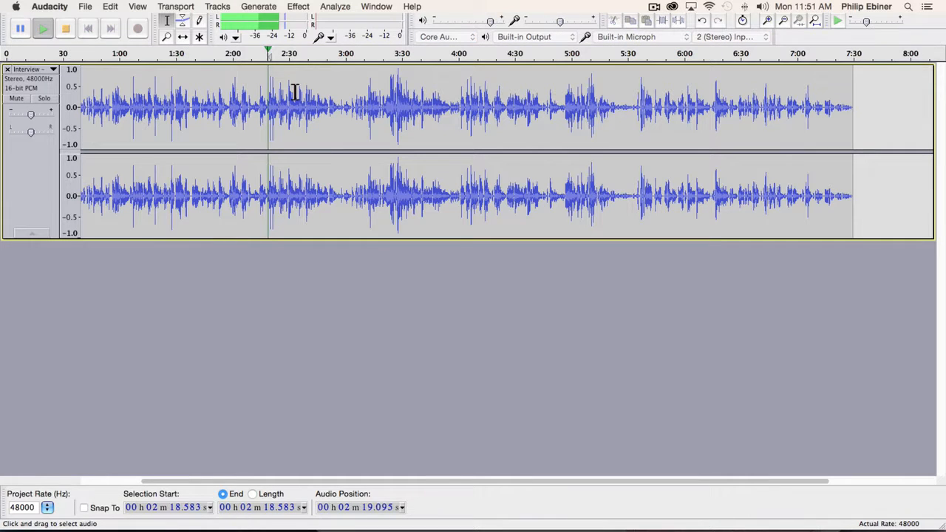
left_click(406, 109)
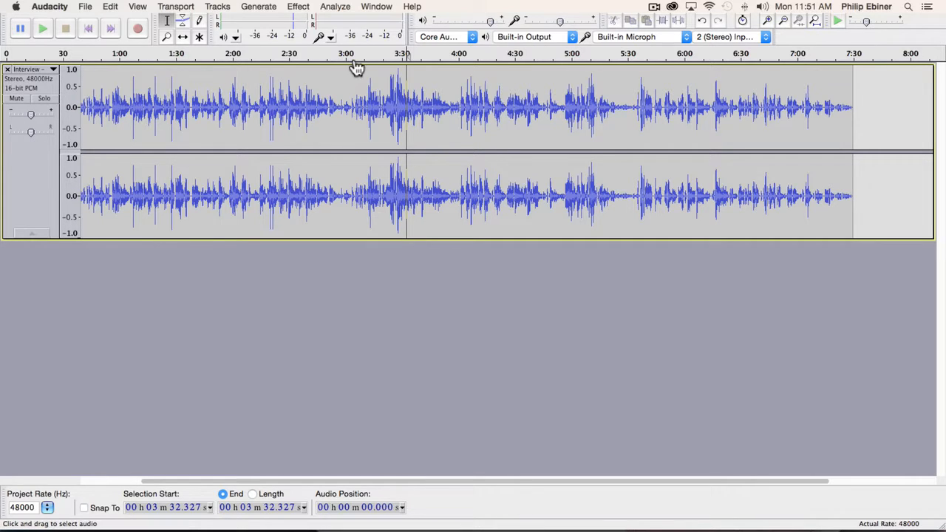
left_click(170, 37)
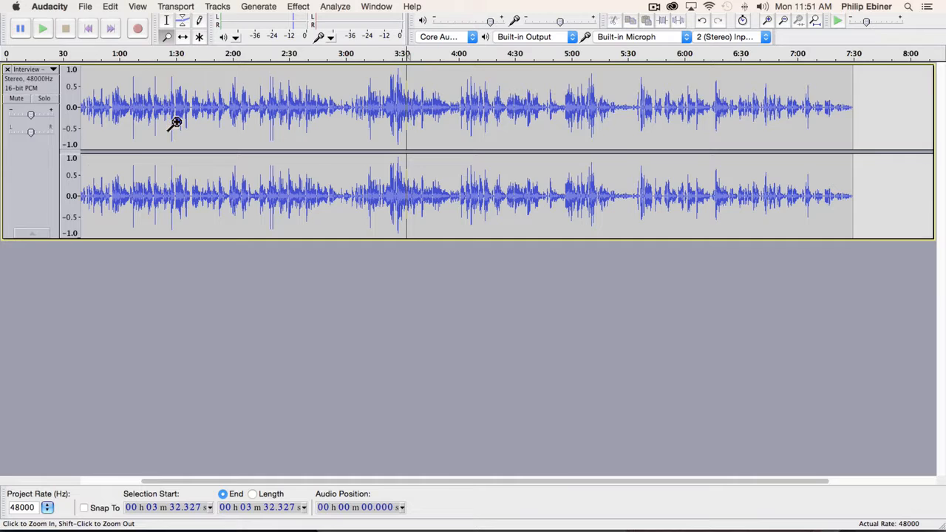
left_click(174, 119)
left_click(187, 110)
left_click(246, 100)
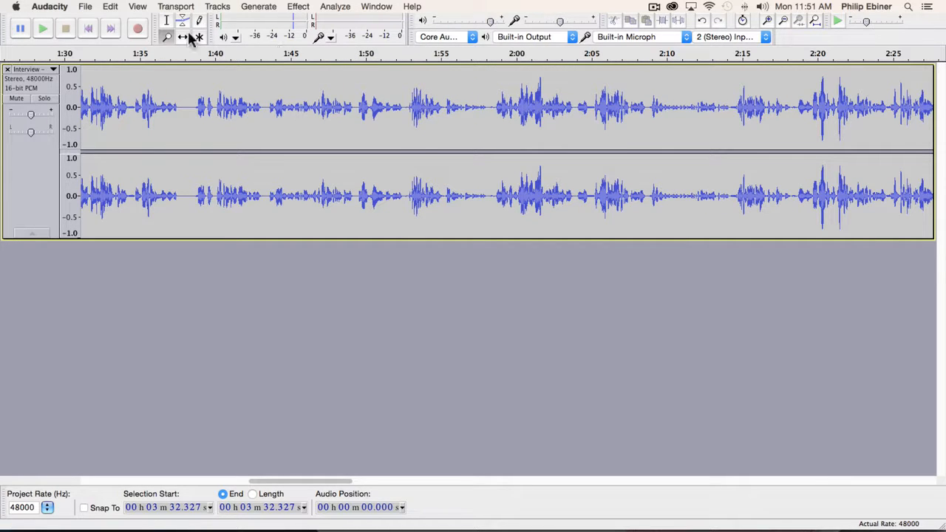
Capture a noise profile from the 1:38.5–1:40.1 gap and select the whole Interview track.
left_click(167, 20)
left_click_drag(192, 102, 216, 104)
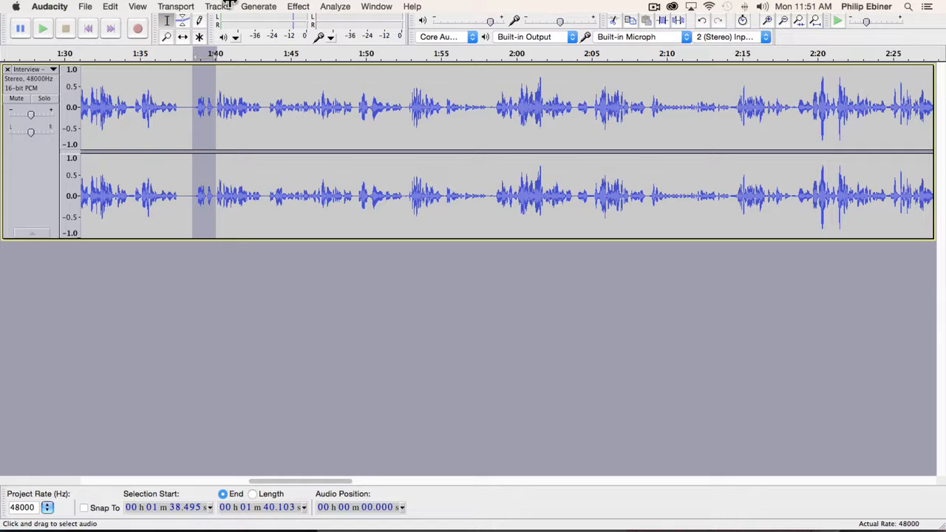
left_click(298, 6)
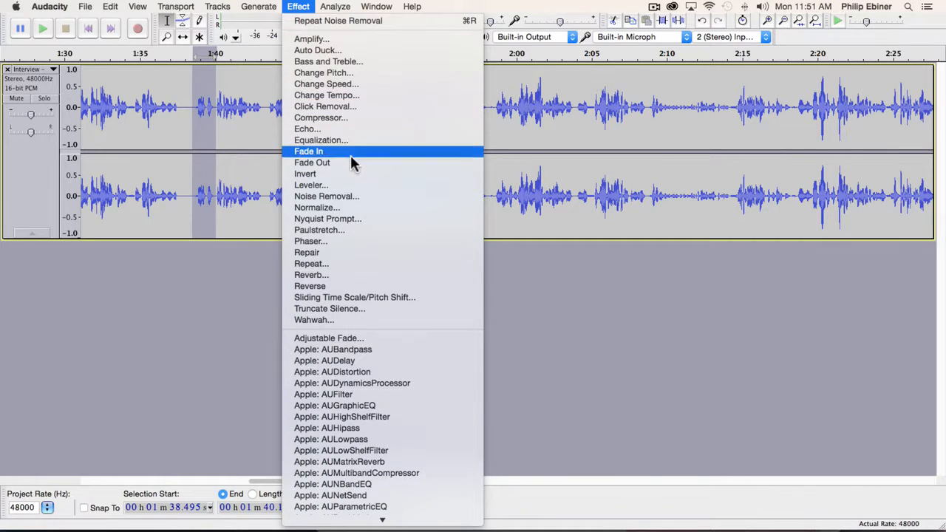
left_click(337, 196)
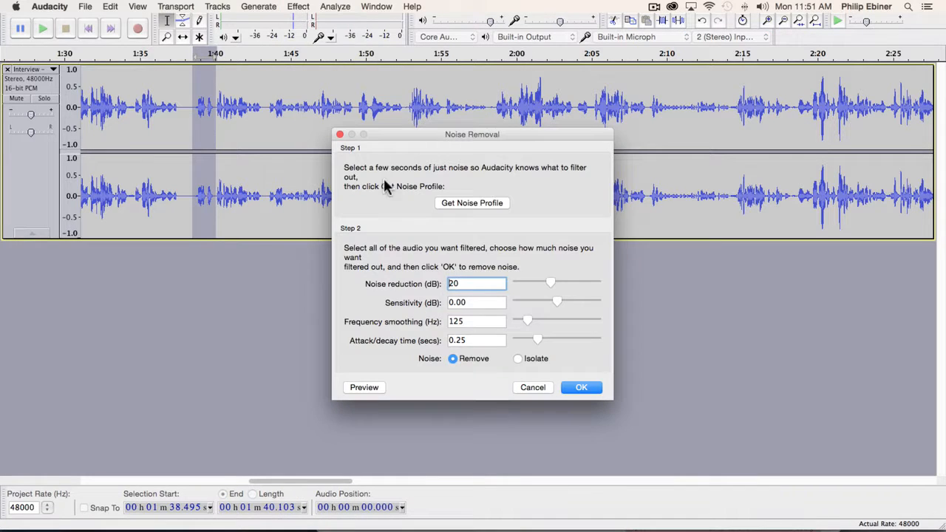
left_click(470, 207)
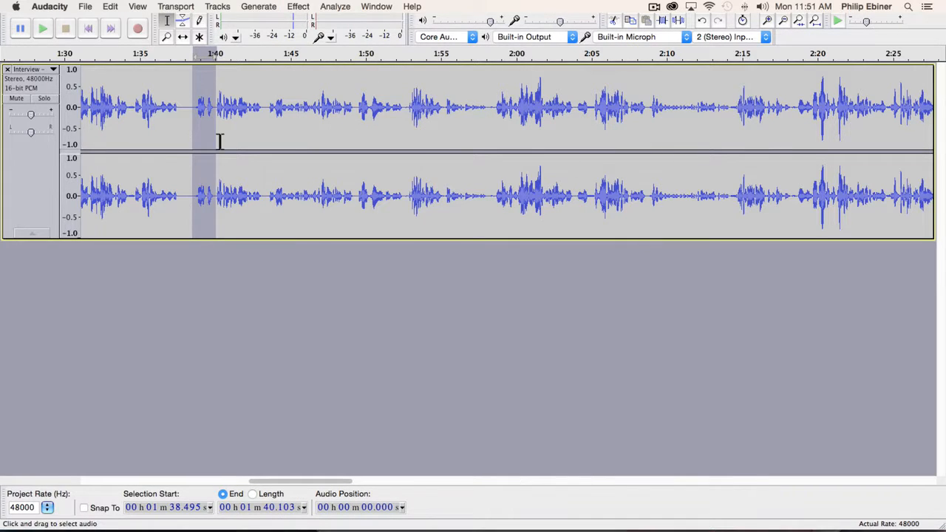
left_click(37, 80)
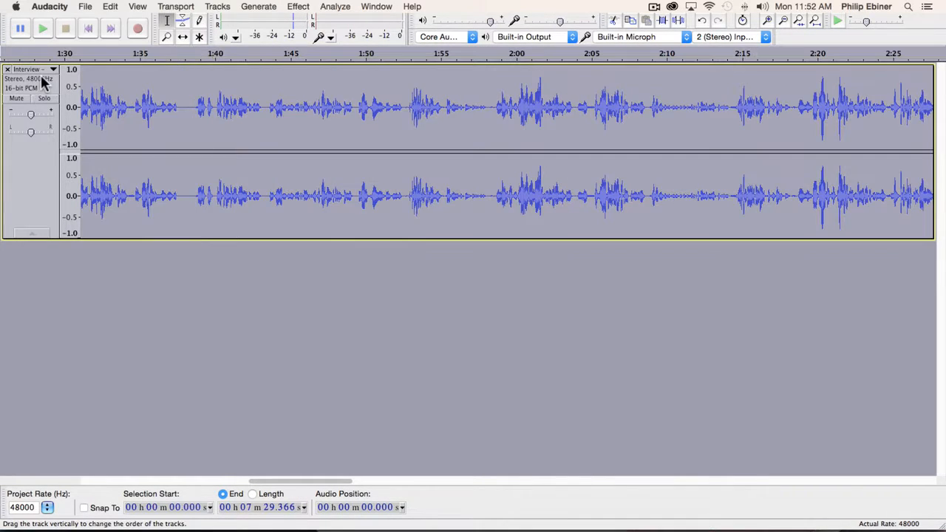
Apply Noise Removal to the whole track and listen back from about 1:52.6.
left_click(298, 7)
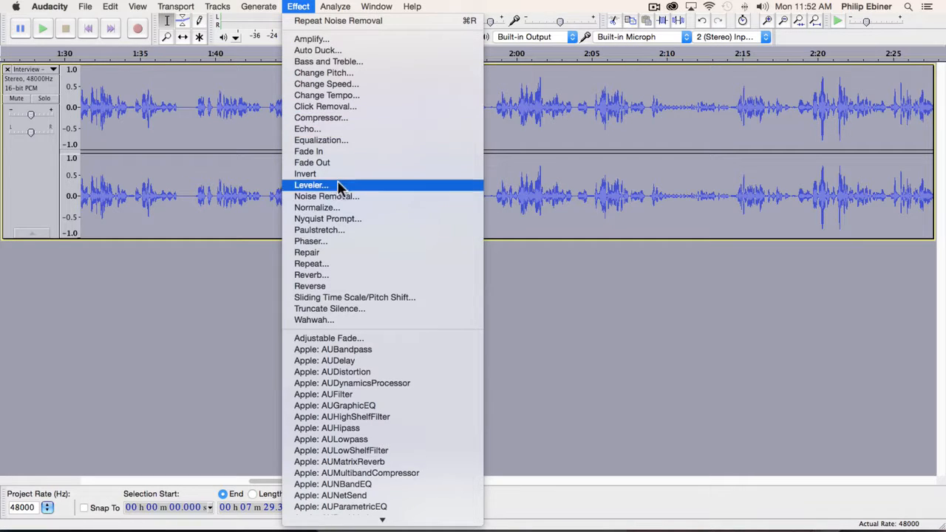
left_click(329, 196)
left_click(581, 387)
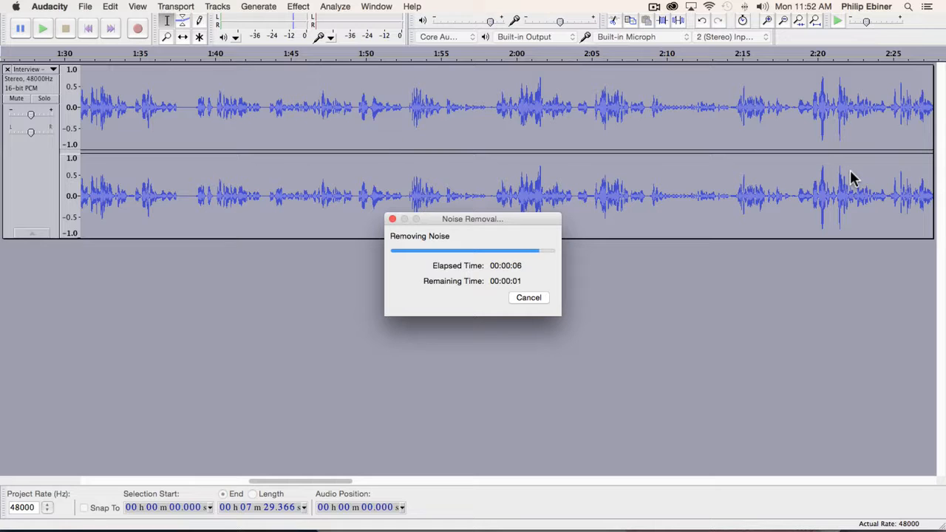
left_click(405, 100)
key("space")
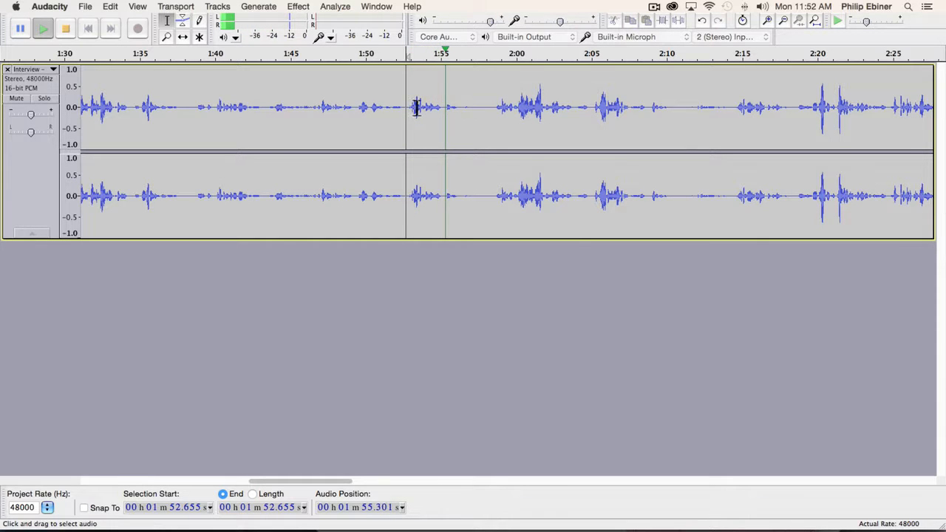
key("space")
Undo the noise removal and select a short noise stretch from about 1:37.75 to 1:38.
key("super+a")
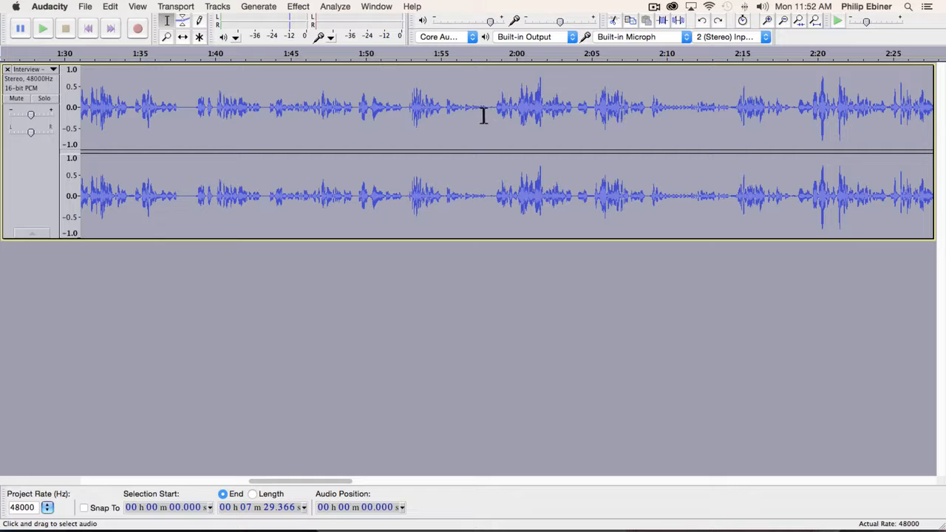
left_click(172, 108)
left_click_drag(187, 108, 194, 108)
left_click(181, 103, "shift")
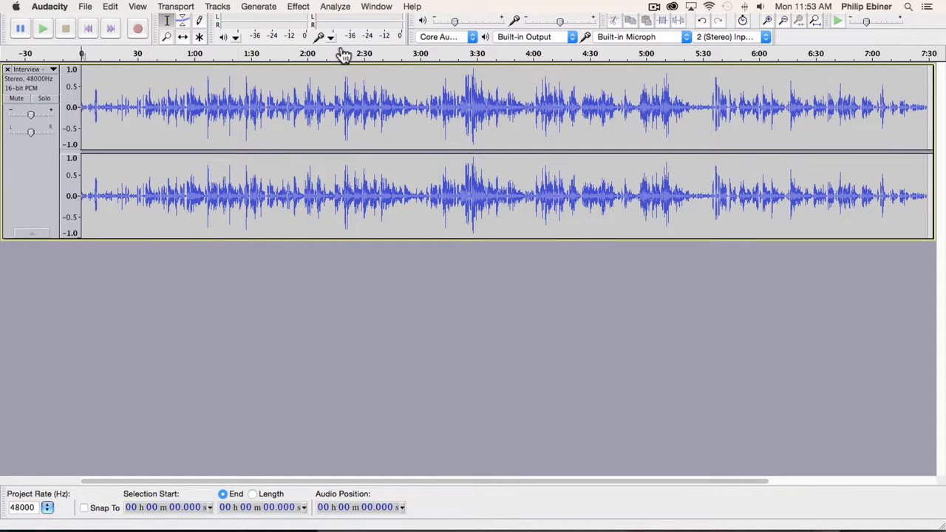
Export the interview to the Desktop as a WAV signed 16-bit PCM file.
left_click(86, 7)
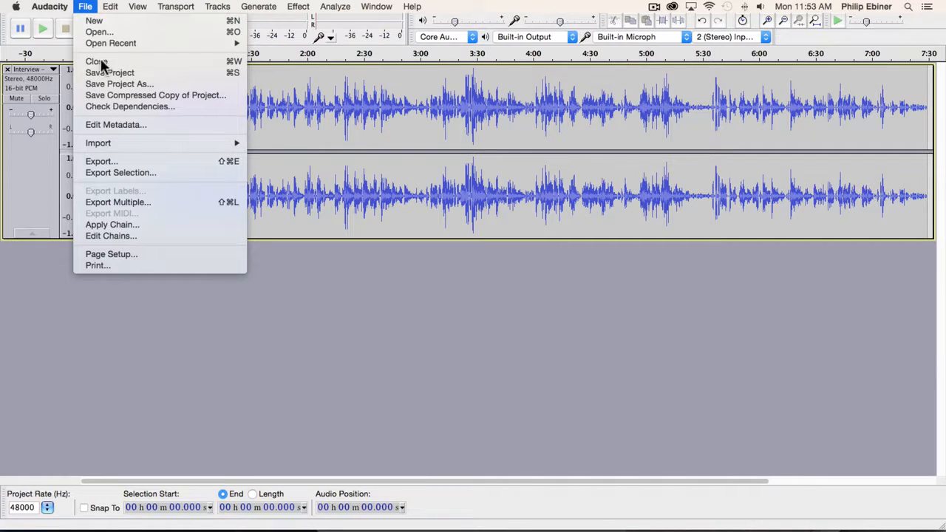
left_click(128, 161)
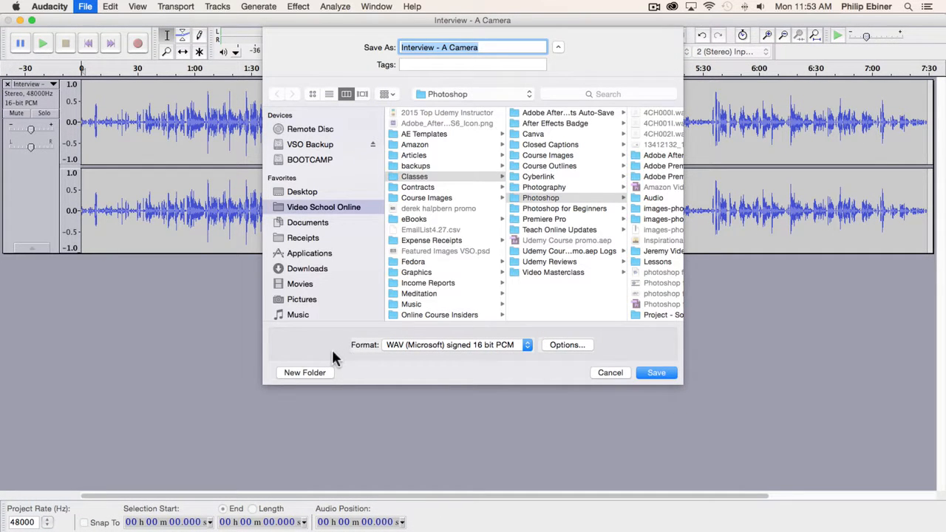
left_click(527, 344)
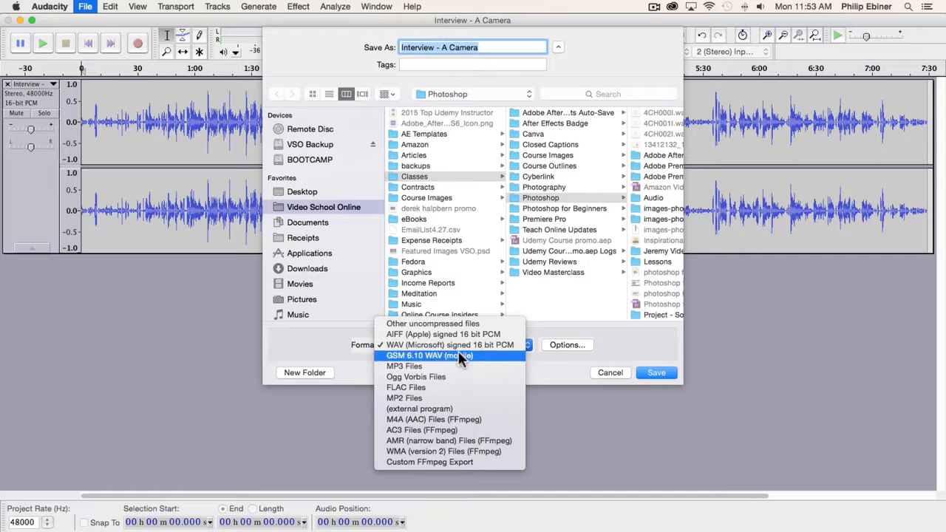
left_click(438, 346)
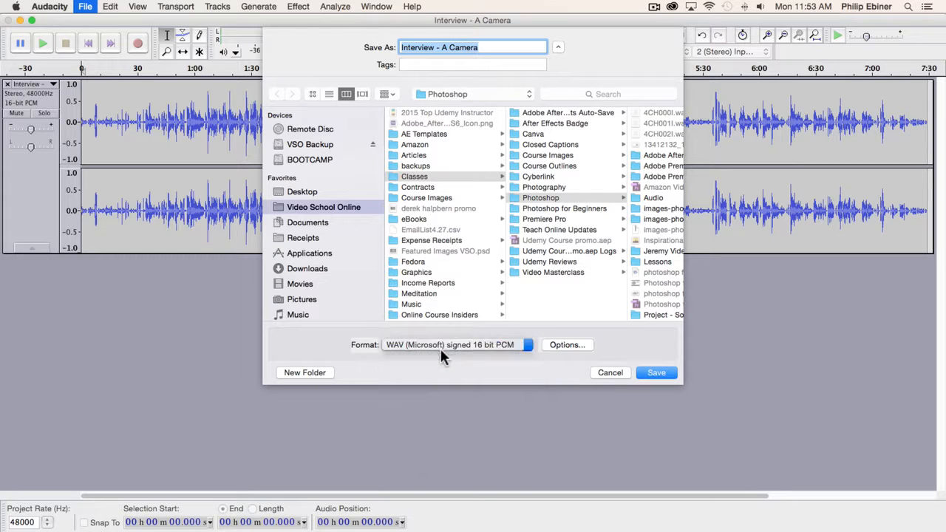
left_click(306, 193)
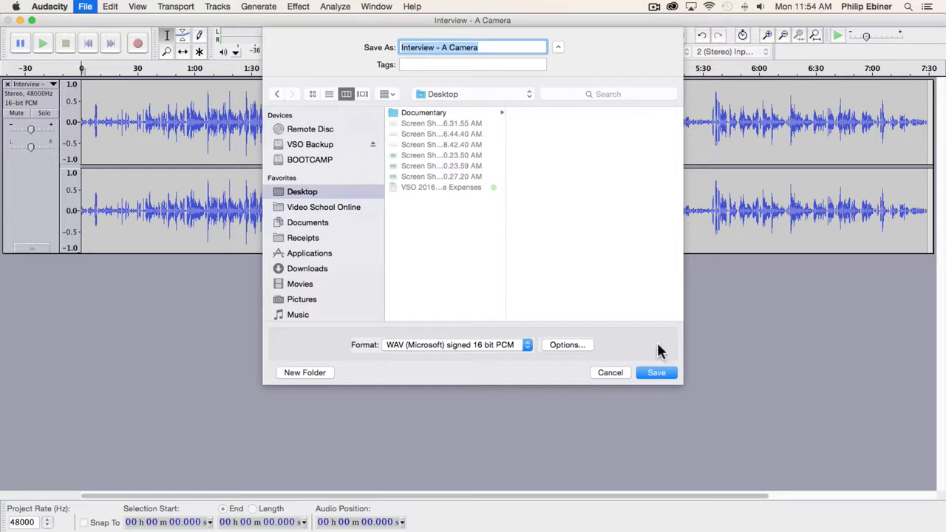
left_click(657, 375)
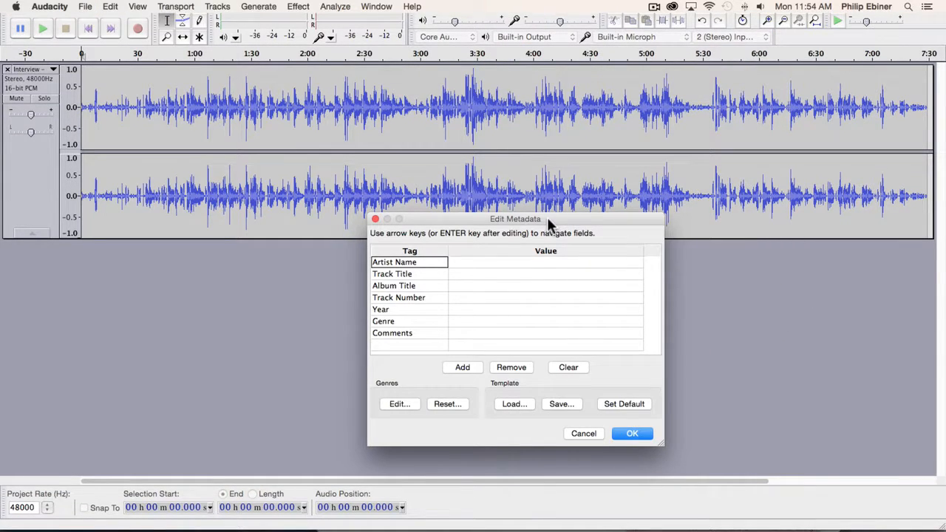
Leave the metadata tags blank and confirm to complete the WAV export.
left_click(532, 260)
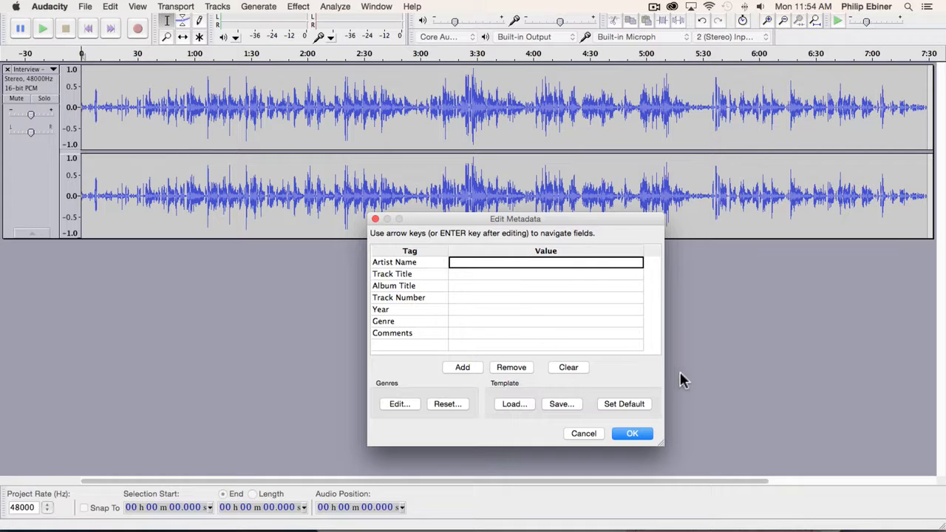
left_click(632, 436)
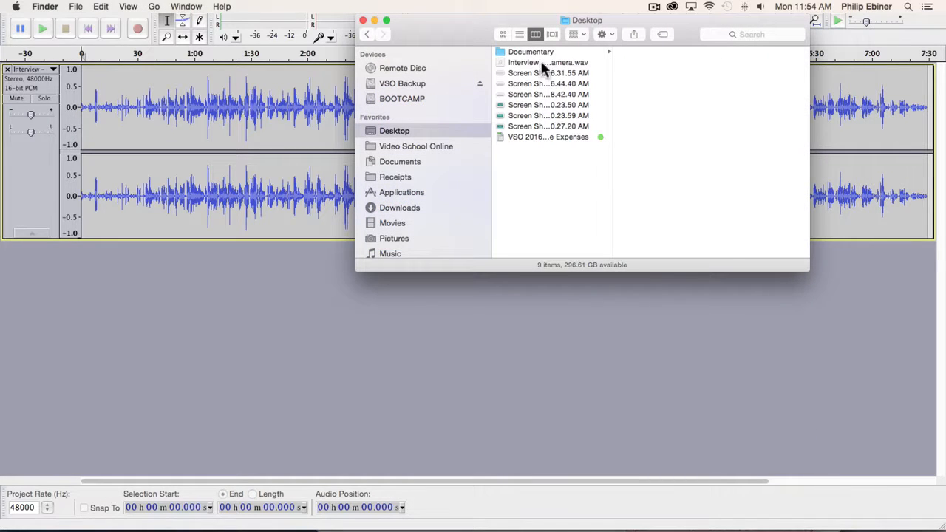
Select Interview - A Camera.wav on the Desktop to view its file info.
left_click(542, 63)
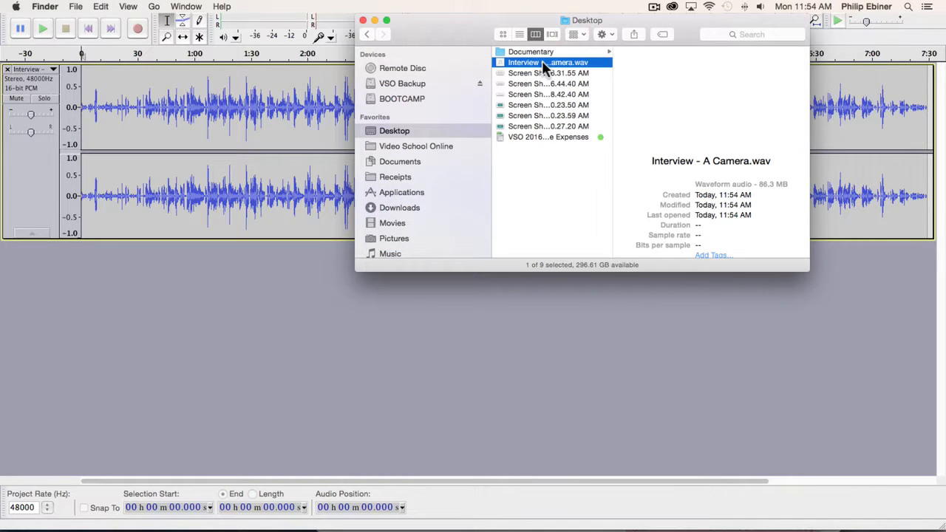